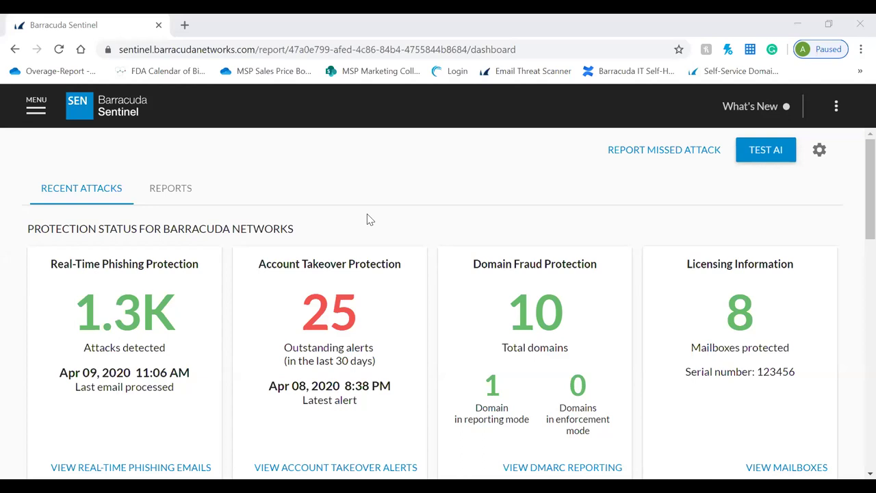
Step: Scroll down past the protection cards to the Spear Phishing Attacks list of junk-moved emails
{"action": "scroll", "coordinate": [367, 219], "scroll_direction": "down", "scroll_amount": 2}
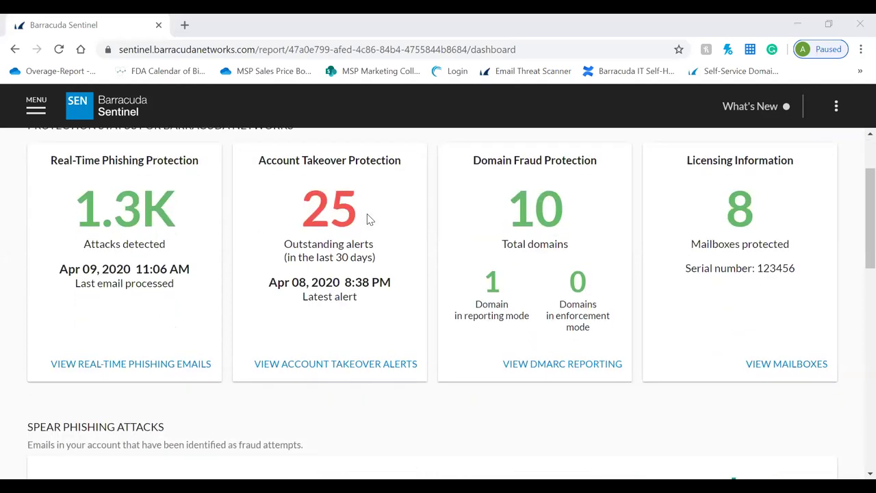
{"action": "scroll", "coordinate": [367, 219], "scroll_direction": "down", "scroll_amount": 1}
{"action": "scroll", "coordinate": [367, 219], "scroll_direction": "up", "scroll_amount": 2}
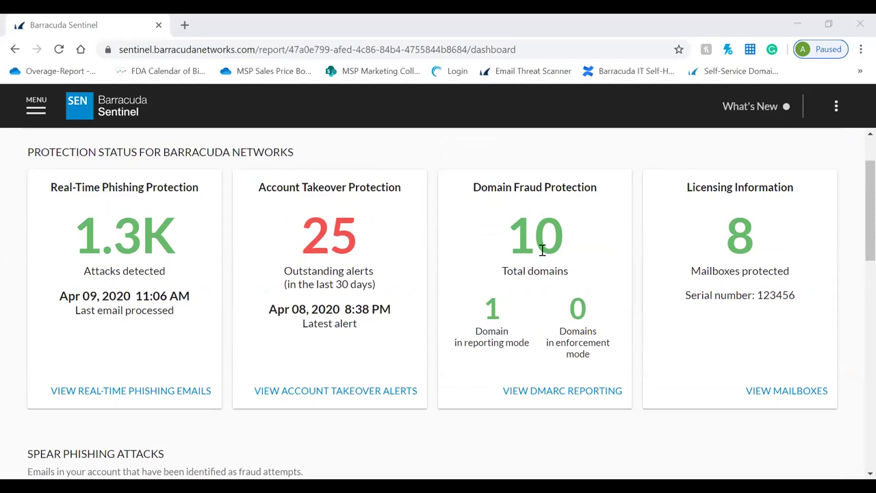
{"action": "scroll", "coordinate": [542, 250], "scroll_direction": "down", "scroll_amount": 2}
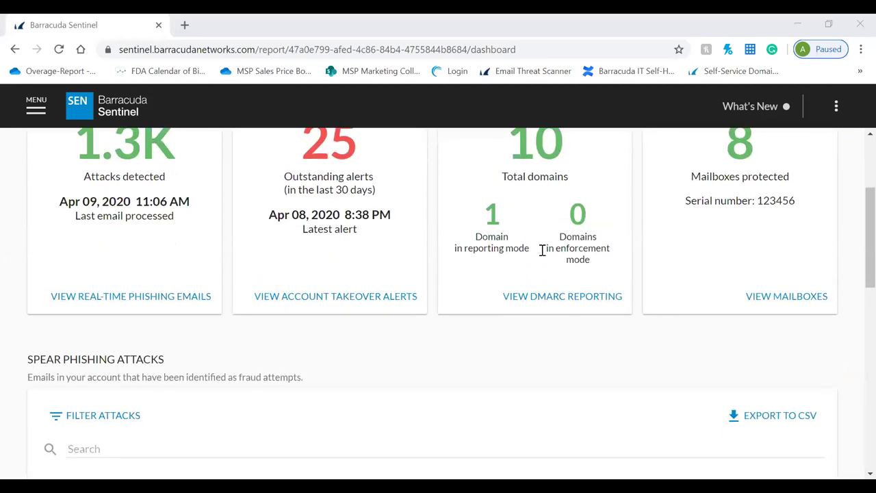
{"action": "scroll", "coordinate": [542, 250], "scroll_direction": "down", "scroll_amount": 2}
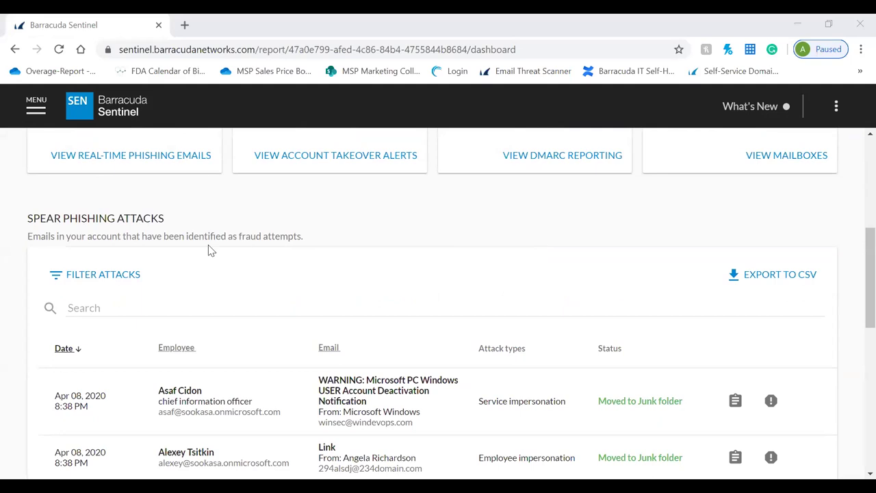
{"action": "scroll", "coordinate": [210, 249], "scroll_direction": "down", "scroll_amount": 2}
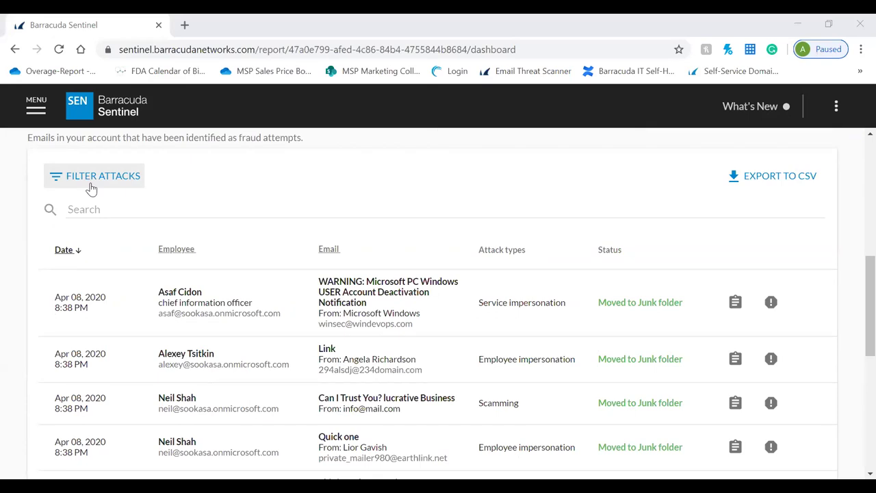
Step: Filter attacks to Conversation hijacking and review the latest Finance Update attack's analysis
{"action": "left_click", "coordinate": [92, 189]}
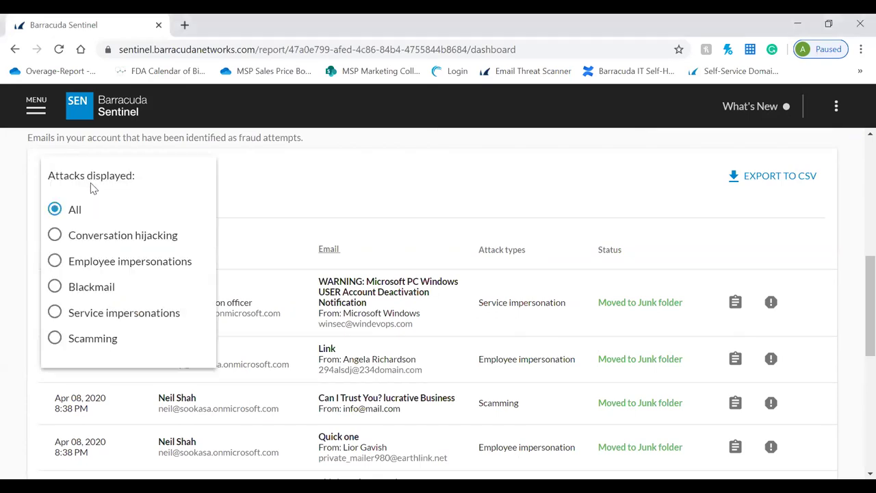
{"action": "left_click", "coordinate": [123, 238]}
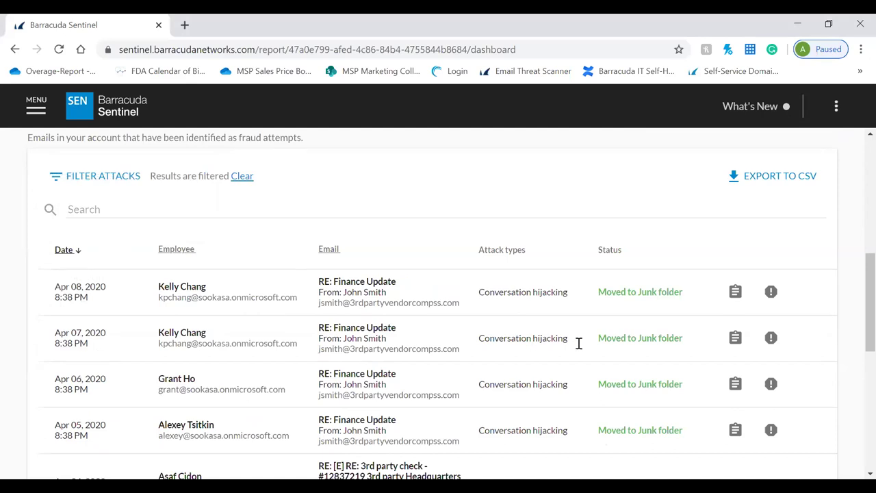
{"action": "left_click", "coordinate": [735, 292]}
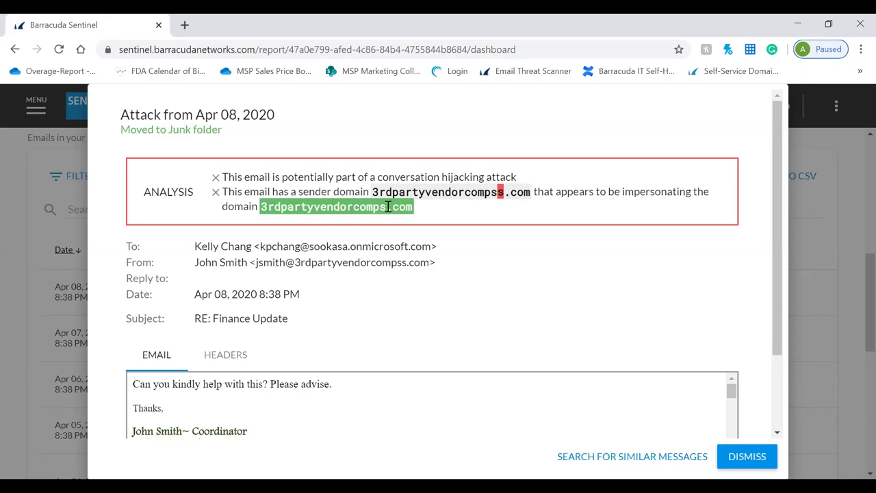
{"action": "left_click", "coordinate": [749, 458]}
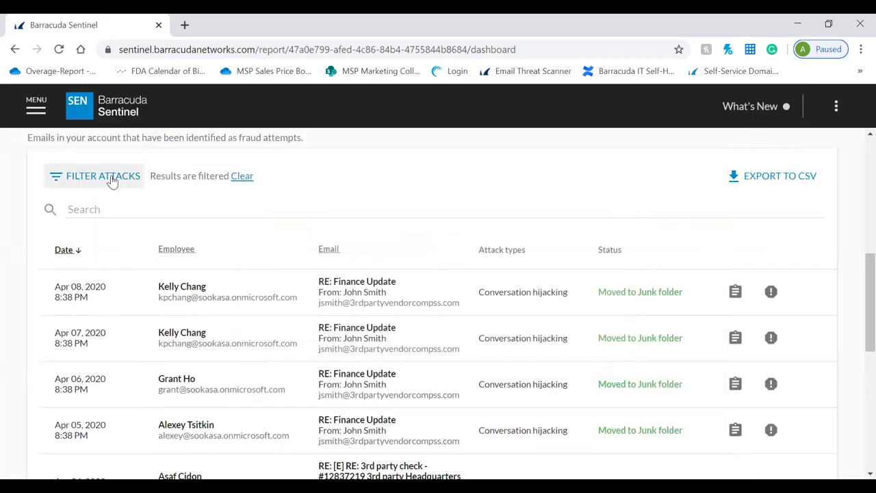
Step: Filter attacks to Employee impersonation and review the 'Quick one' email's unusual-request analysis
{"action": "left_click", "coordinate": [112, 182]}
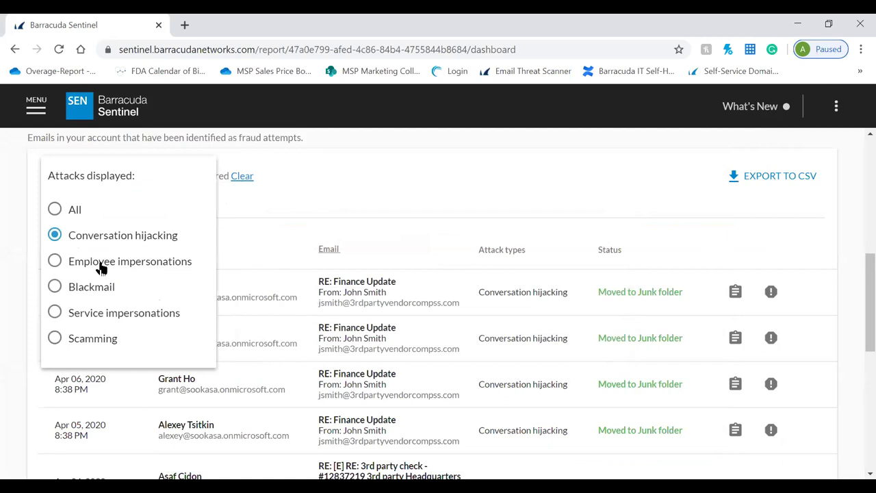
{"action": "left_click", "coordinate": [101, 267]}
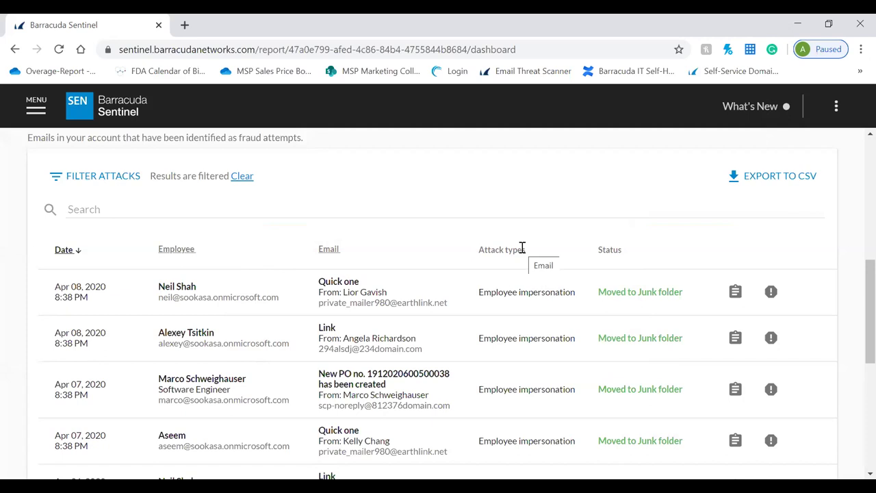
{"action": "left_click", "coordinate": [735, 292]}
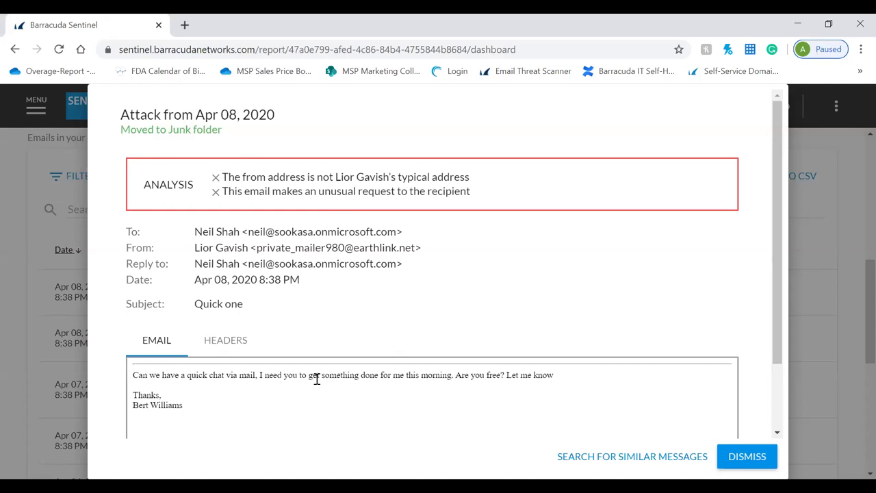
{"action": "left_click", "coordinate": [749, 457]}
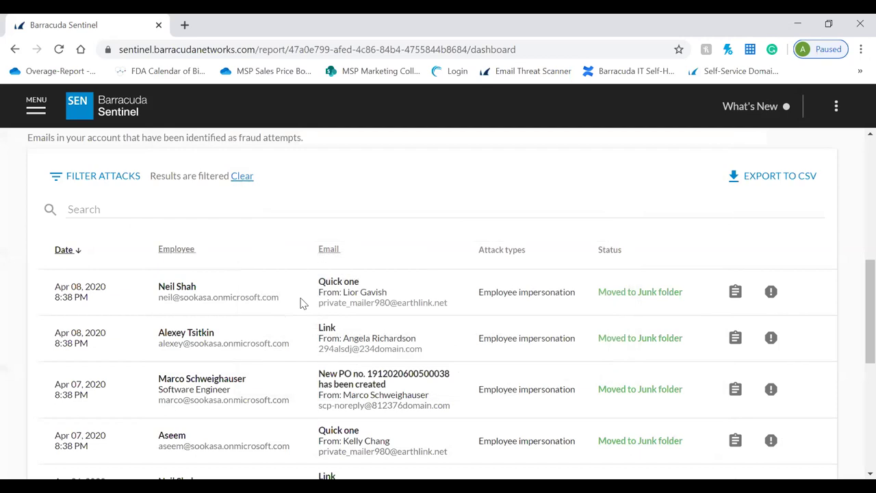
Step: Filter the list to Blackmail attacks, such as the 'You better pay' emails
{"action": "left_click", "coordinate": [96, 176]}
{"action": "left_click", "coordinate": [96, 287]}
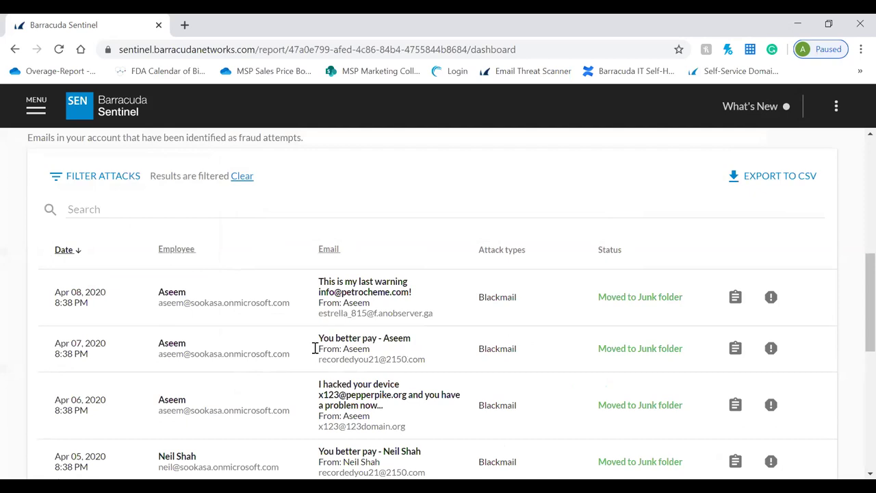
{"action": "scroll", "coordinate": [417, 215], "scroll_direction": "down", "scroll_amount": 1}
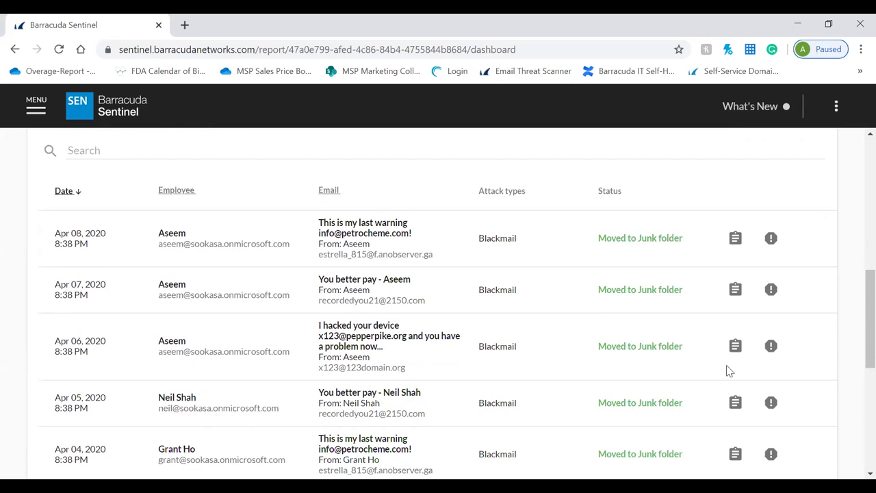
{"action": "left_click", "coordinate": [736, 346]}
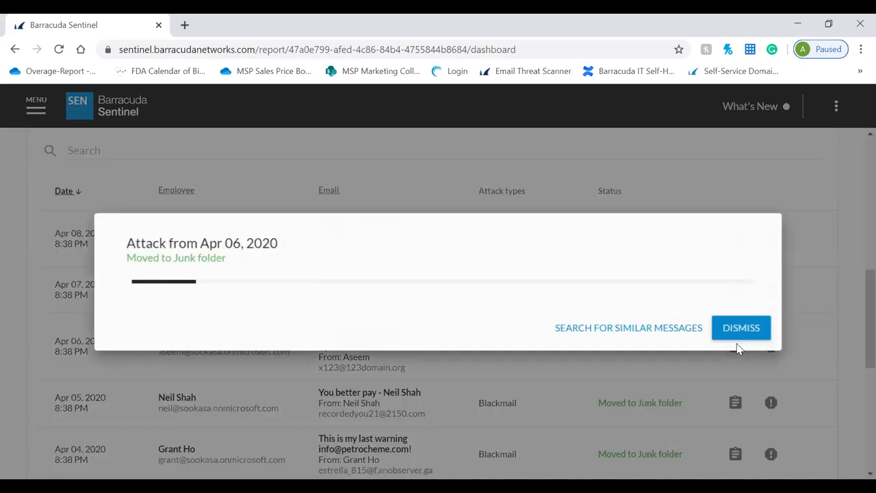
{"action": "scroll", "coordinate": [554, 266], "scroll_direction": "down", "scroll_amount": 1}
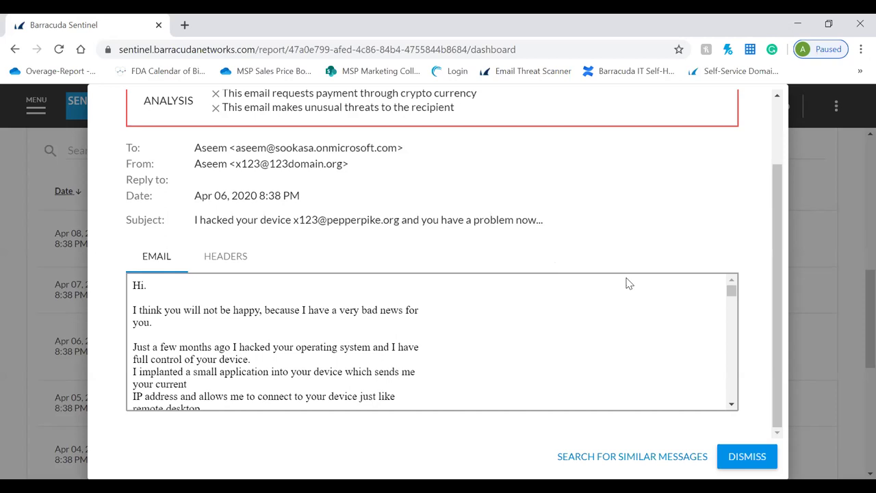
Step: Close the Apr 06 attack details and filter the list to Service impersonation attacks
{"action": "left_click", "coordinate": [736, 462]}
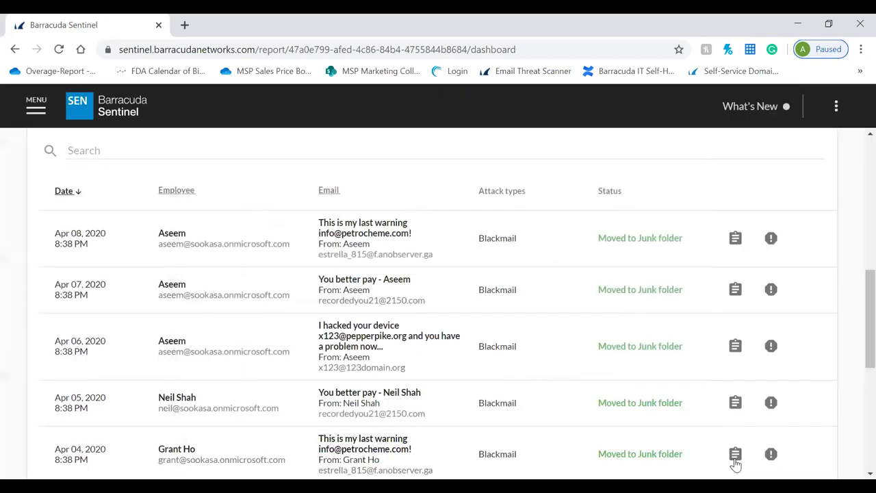
{"action": "scroll", "coordinate": [178, 229], "scroll_direction": "up", "scroll_amount": 4}
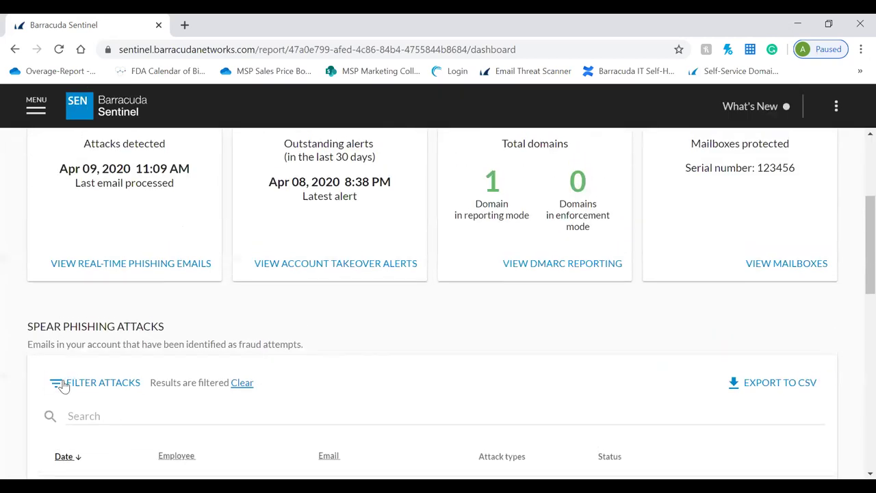
{"action": "left_click", "coordinate": [61, 386]}
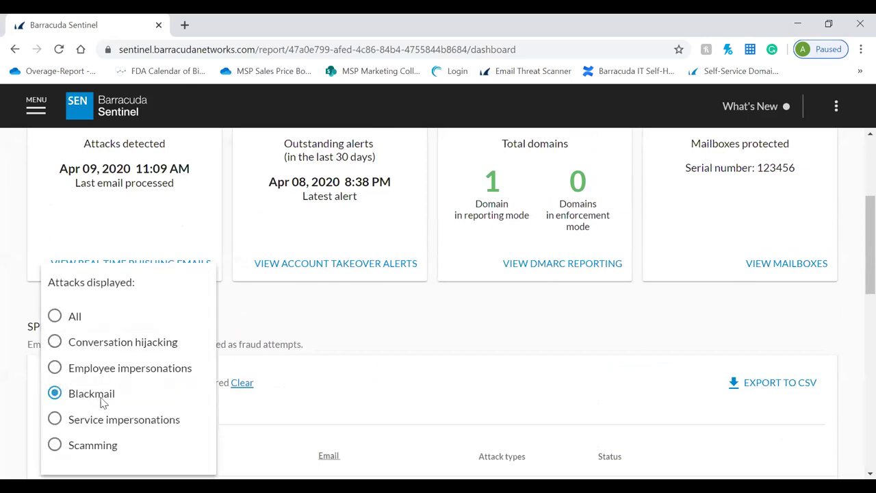
{"action": "left_click", "coordinate": [129, 420]}
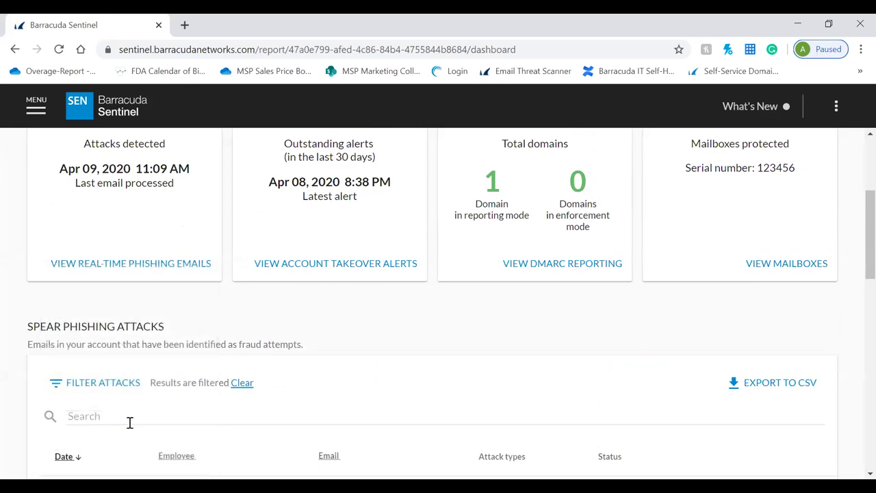
Step: Open the analysis of the Apr 08 Microsoft account deactivation email
{"action": "scroll", "coordinate": [129, 423], "scroll_direction": "down", "scroll_amount": 2}
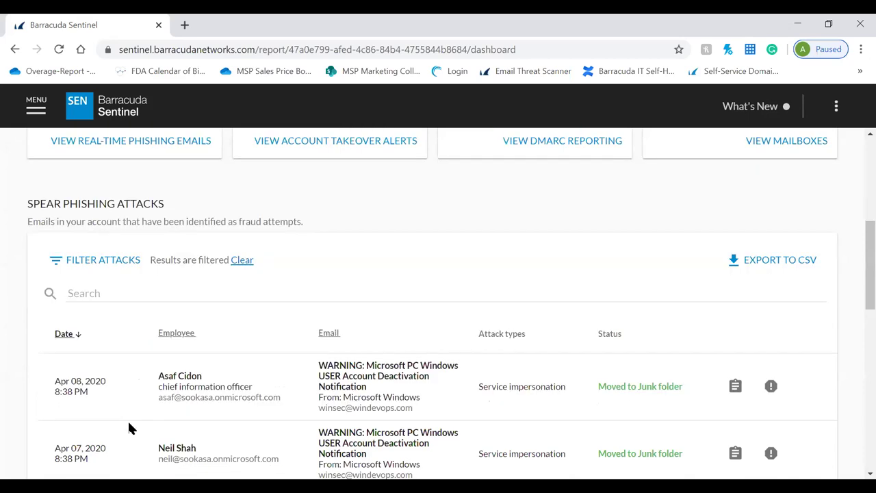
{"action": "left_click", "coordinate": [731, 386]}
{"action": "scroll", "coordinate": [478, 266], "scroll_direction": "down", "scroll_amount": 1}
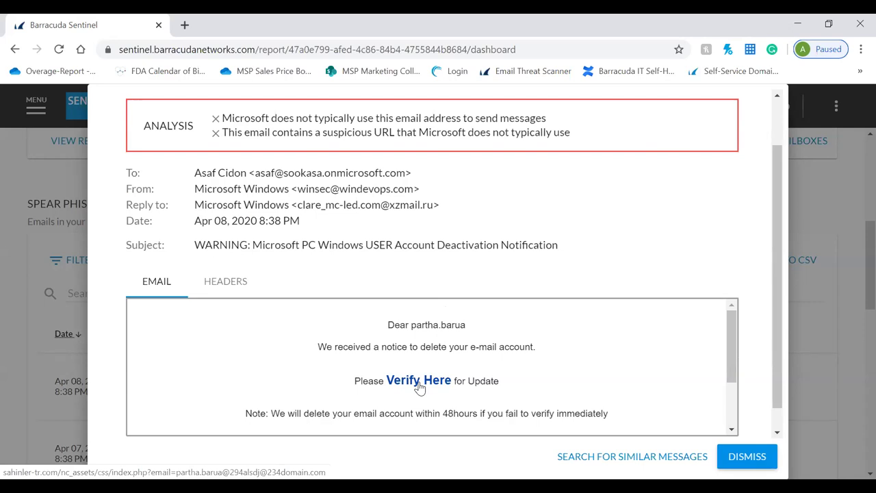
Step: Close the Apr 08 attack details and filter the list to Scamming attacks
{"action": "left_click", "coordinate": [762, 458]}
{"action": "left_click", "coordinate": [98, 264]}
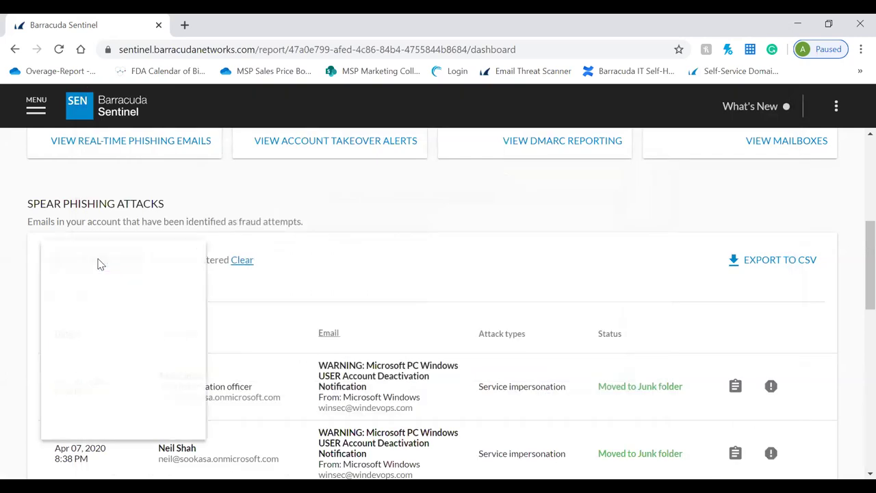
{"action": "left_click", "coordinate": [95, 422]}
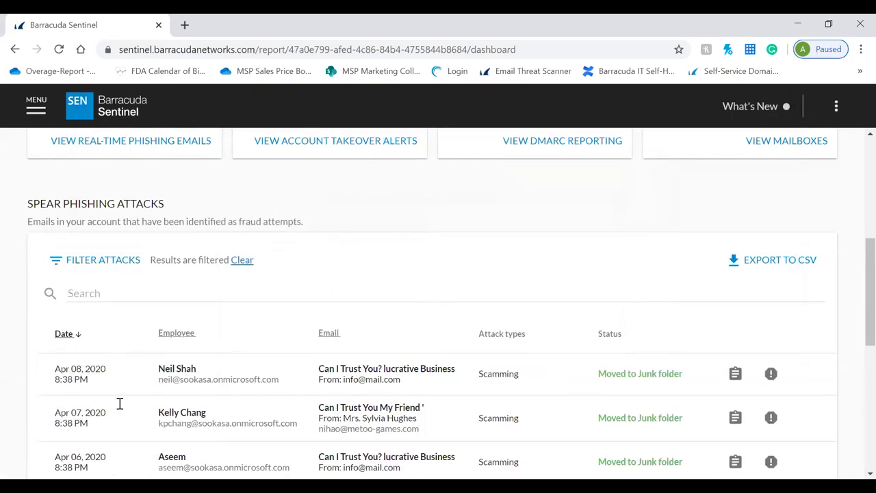
Step: Review the Apr 08 'lucrative Business' email's scam-language analysis, then close it
{"action": "left_click", "coordinate": [401, 283]}
{"action": "scroll", "coordinate": [402, 284], "scroll_direction": "down", "scroll_amount": 1}
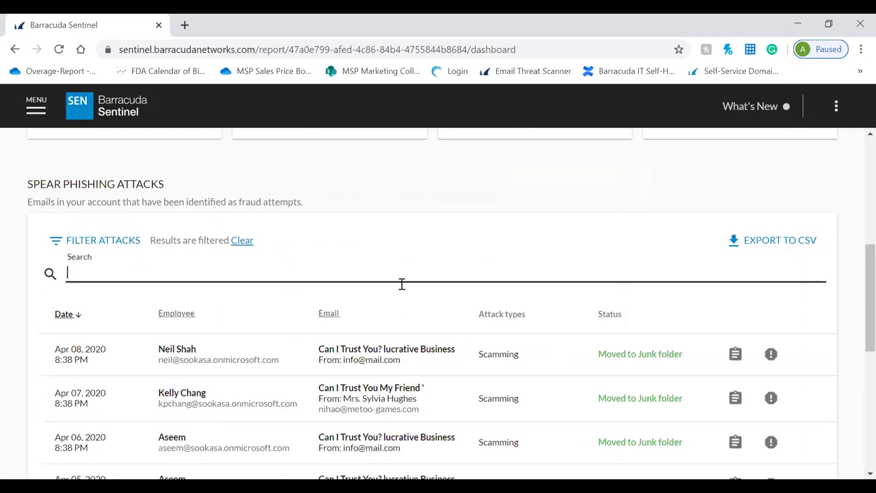
{"action": "scroll", "coordinate": [402, 284], "scroll_direction": "down", "scroll_amount": 2}
{"action": "left_click", "coordinate": [734, 302]}
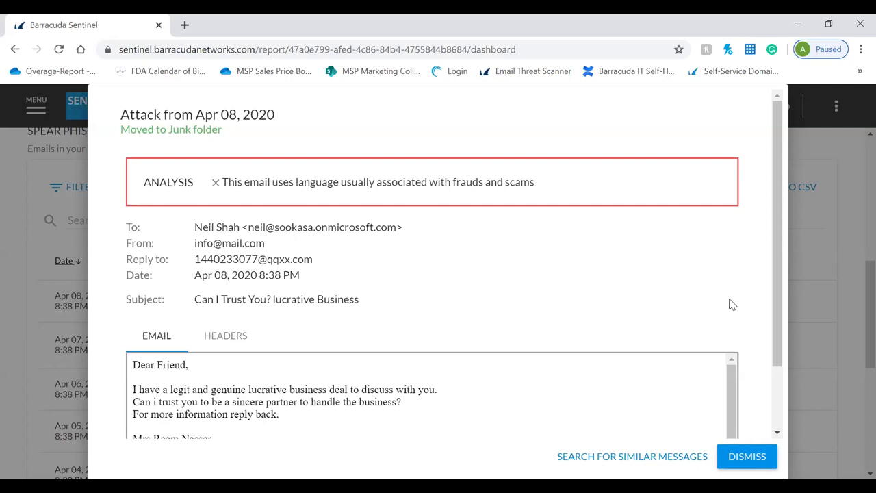
{"action": "scroll", "coordinate": [564, 273], "scroll_direction": "down", "scroll_amount": 1}
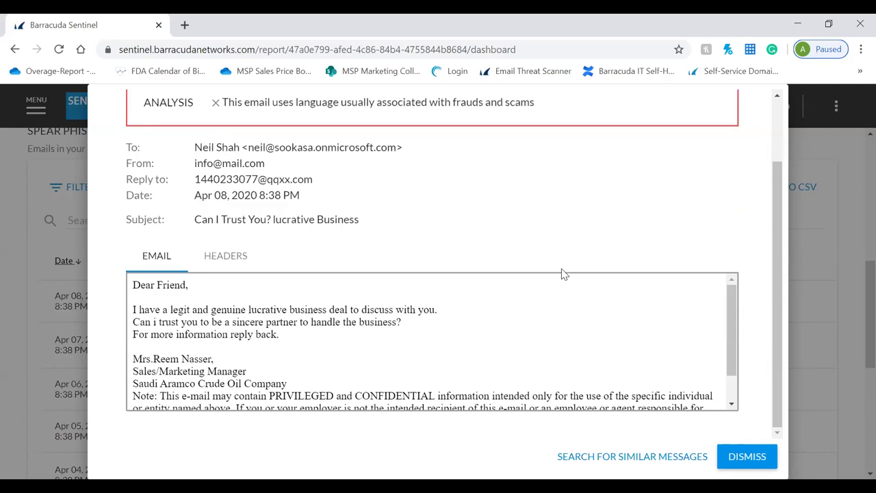
{"action": "scroll", "coordinate": [563, 273], "scroll_direction": "up", "scroll_amount": 1}
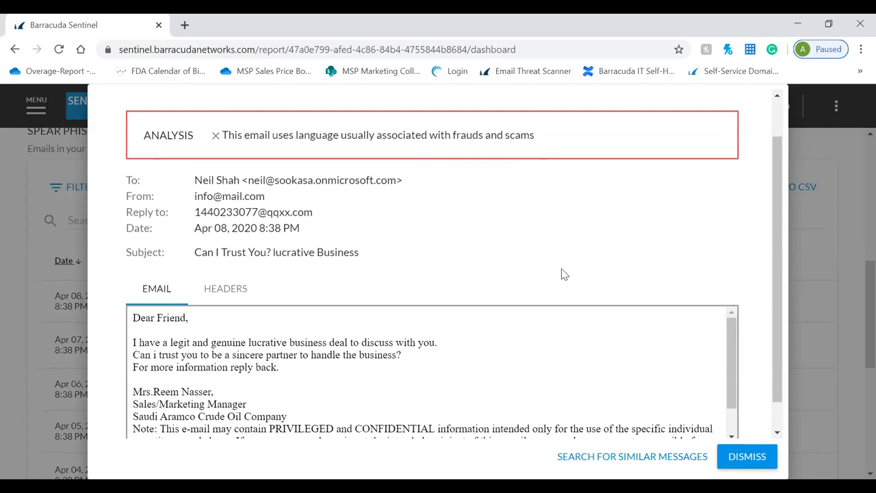
{"action": "left_click", "coordinate": [746, 457]}
{"action": "scroll", "coordinate": [441, 332], "scroll_direction": "up", "scroll_amount": 5}
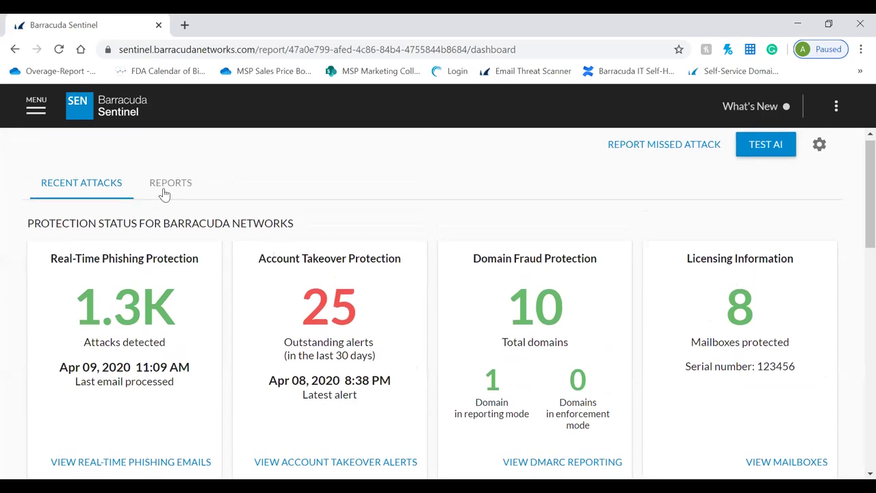
{"action": "left_click", "coordinate": [151, 184]}
{"action": "scroll", "coordinate": [256, 300], "scroll_direction": "down", "scroll_amount": 3}
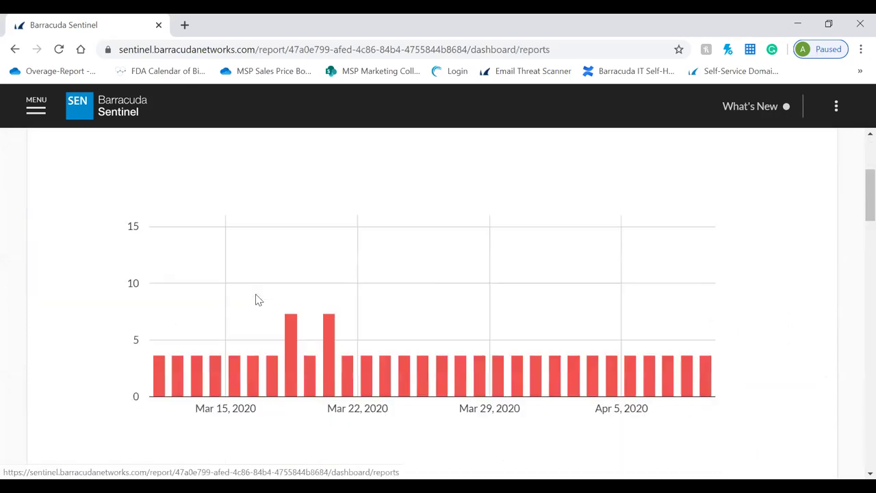
{"action": "scroll", "coordinate": [255, 299], "scroll_direction": "down", "scroll_amount": 5}
{"action": "scroll", "coordinate": [255, 299], "scroll_direction": "up", "scroll_amount": 1}
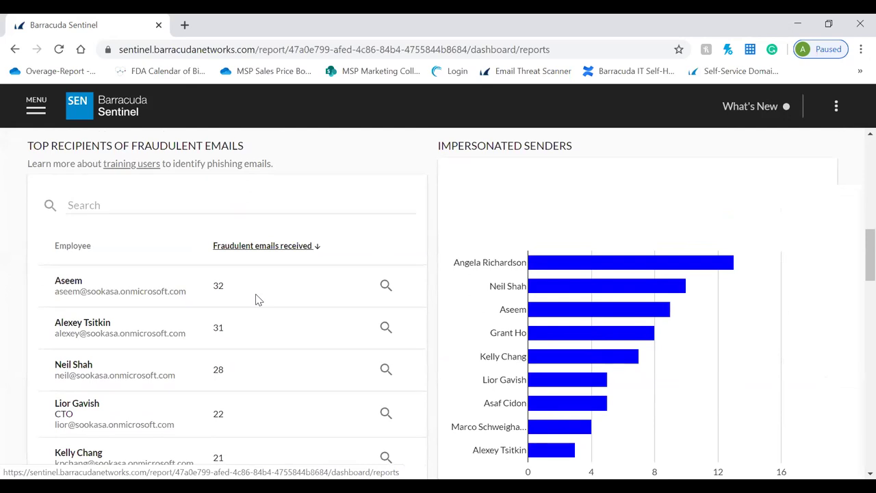
{"action": "scroll", "coordinate": [255, 299], "scroll_direction": "down", "scroll_amount": 1}
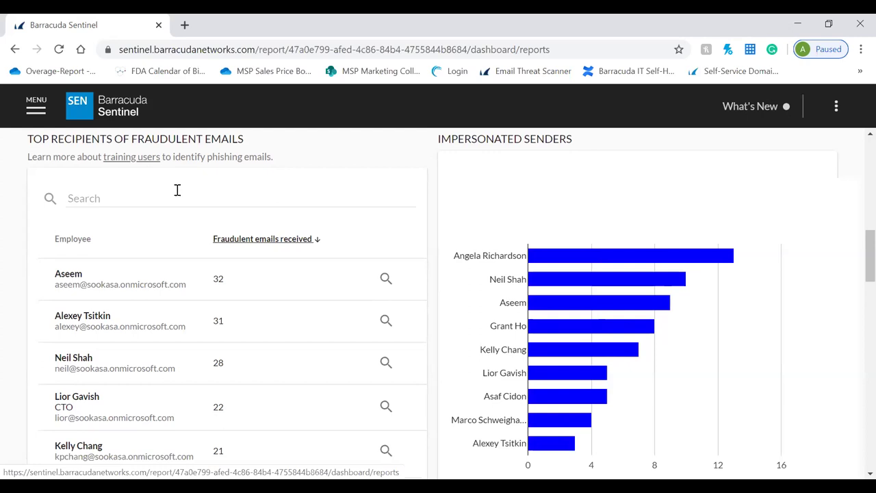
{"action": "scroll", "coordinate": [177, 190], "scroll_direction": "down", "scroll_amount": 1}
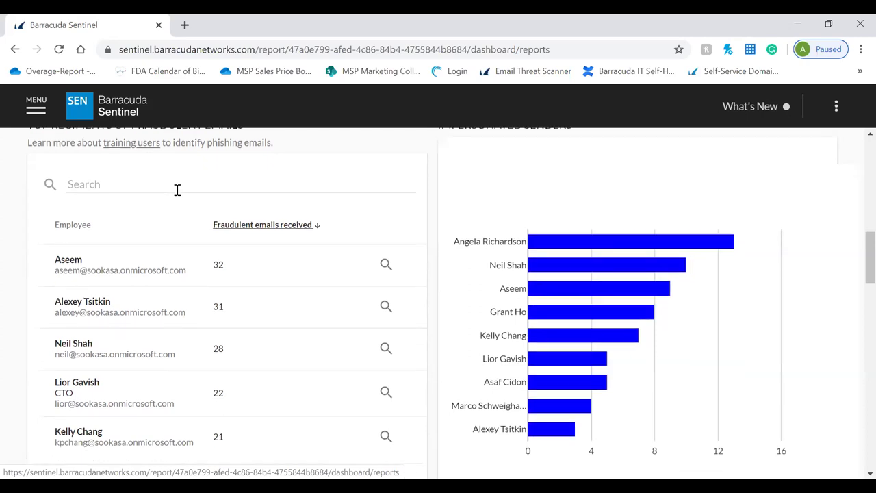
{"action": "scroll", "coordinate": [176, 189], "scroll_direction": "up", "scroll_amount": 3}
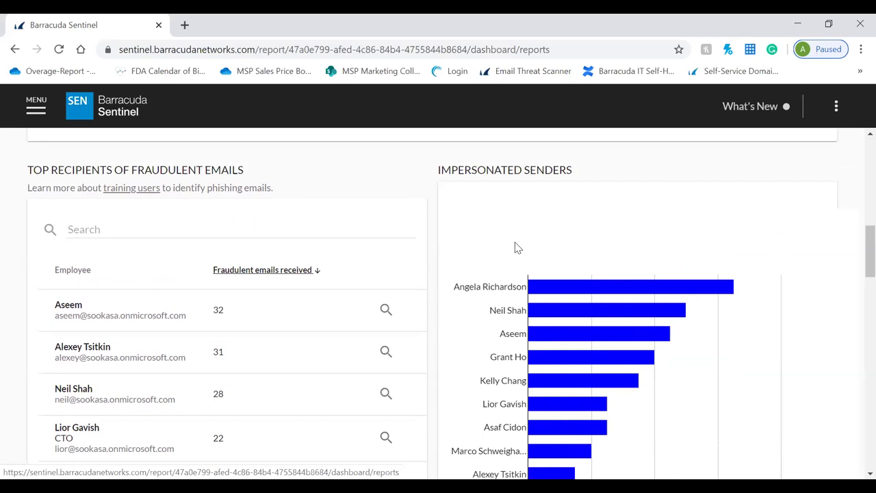
Step: Scroll to Popular Subjects, led by 'Quick one' at 21, and read the Types of Fraud chart counts
{"action": "scroll", "coordinate": [521, 240], "scroll_direction": "down", "scroll_amount": 5}
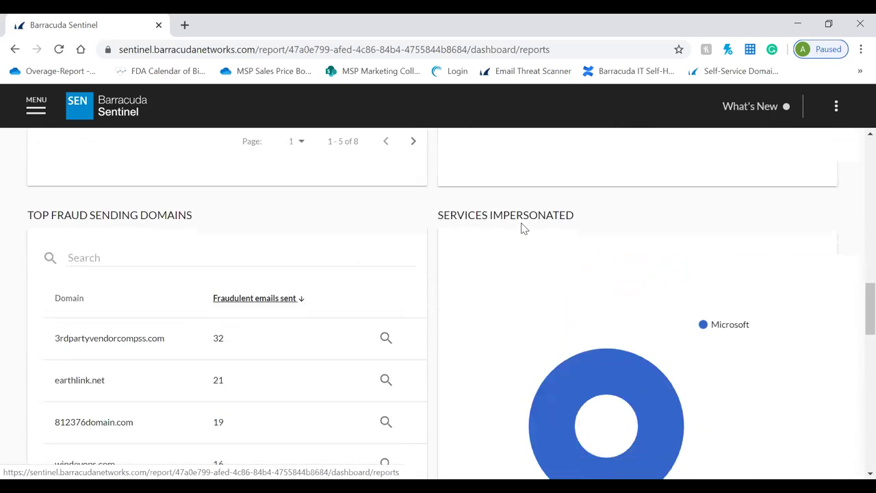
{"action": "scroll", "coordinate": [521, 227], "scroll_direction": "down", "scroll_amount": 1}
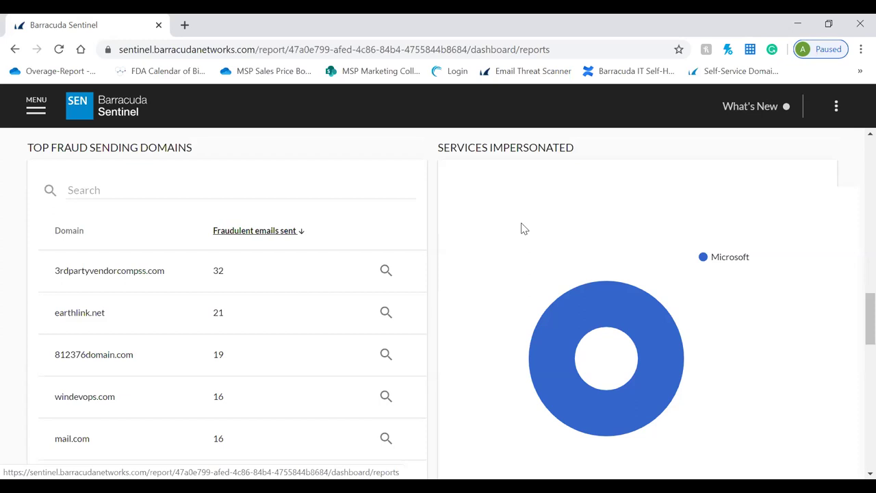
{"action": "scroll", "coordinate": [521, 229], "scroll_direction": "down", "scroll_amount": 4}
{"action": "scroll", "coordinate": [522, 229], "scroll_direction": "down", "scroll_amount": 4}
{"action": "scroll", "coordinate": [522, 228], "scroll_direction": "down", "scroll_amount": 1}
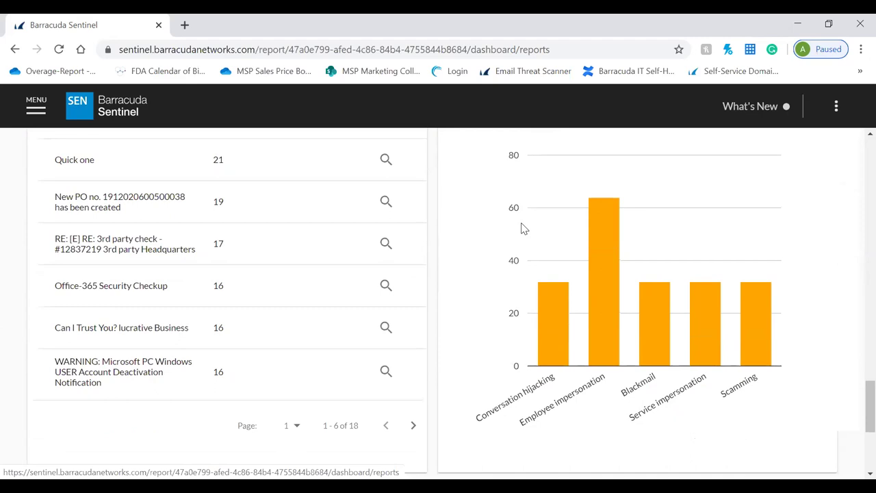
{"action": "mouse_move", "coordinate": [621, 257]}
{"action": "mouse_move", "coordinate": [647, 356]}
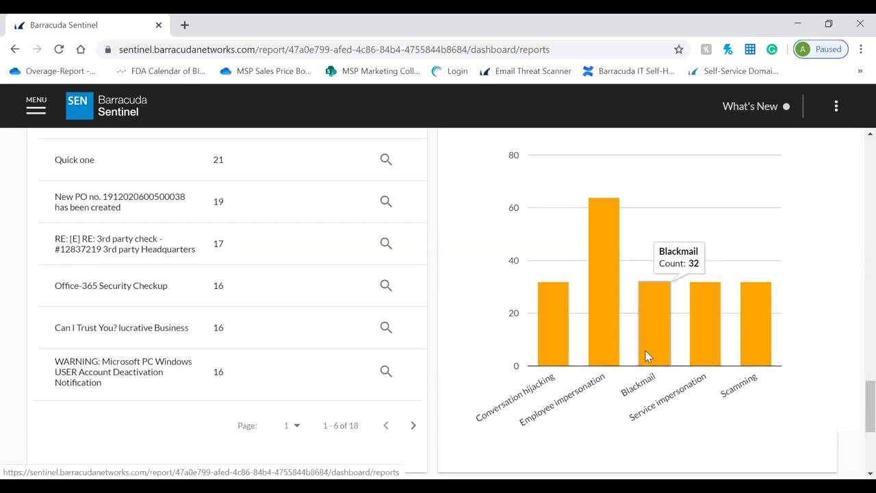
{"action": "scroll", "coordinate": [647, 356], "scroll_direction": "up", "scroll_amount": 1}
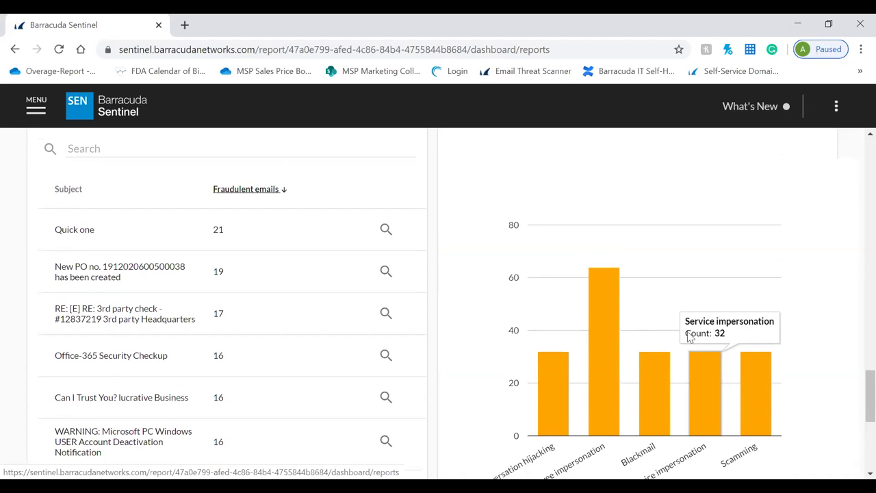
Step: Go to the Account Takeover page showing 25 outstanding alerts and 859 incidents
{"action": "scroll", "coordinate": [530, 256], "scroll_direction": "up", "scroll_amount": 10}
{"action": "scroll", "coordinate": [530, 256], "scroll_direction": "up", "scroll_amount": 10}
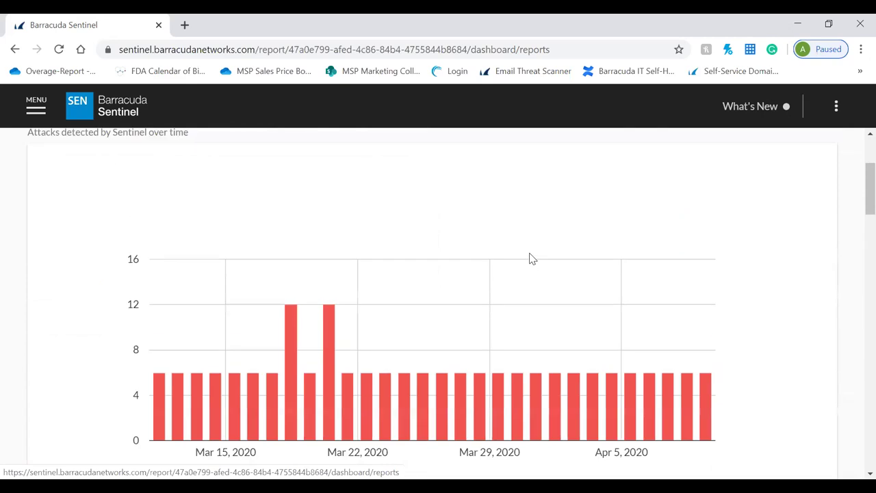
{"action": "left_click", "coordinate": [31, 111]}
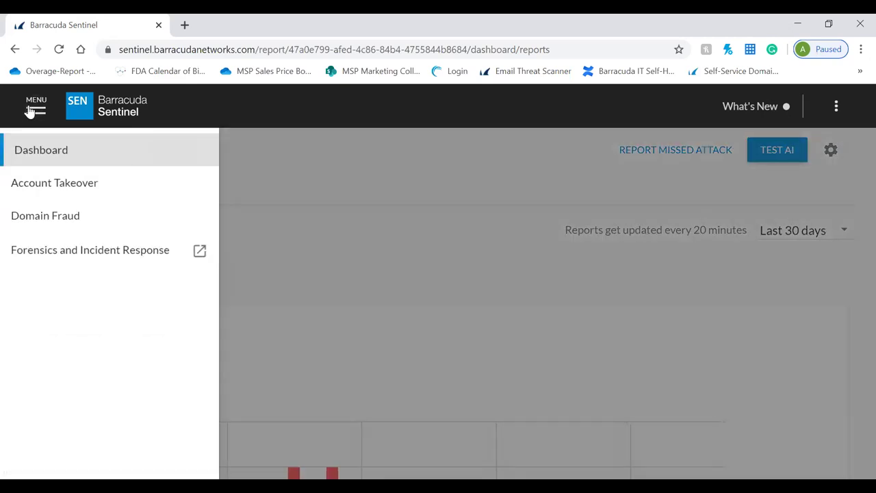
{"action": "left_click", "coordinate": [98, 182]}
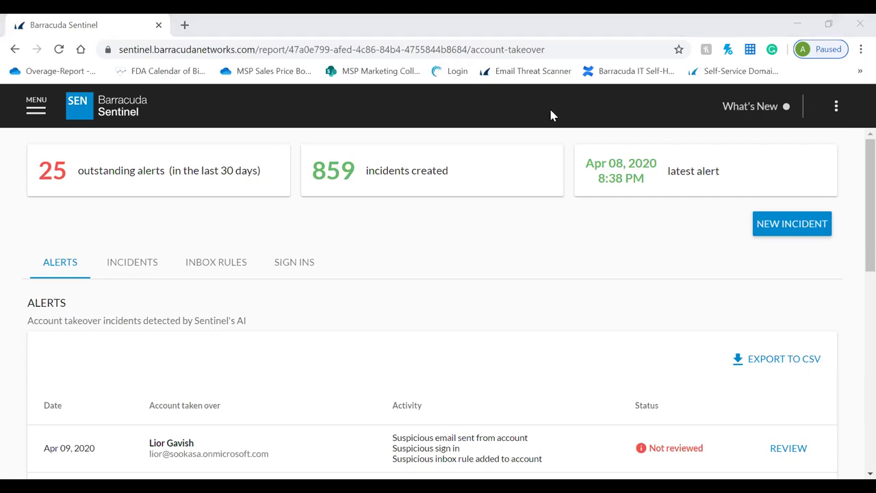
{"action": "scroll", "coordinate": [454, 240], "scroll_direction": "down", "scroll_amount": 1}
Step: Scroll back up to the Account Takeover alerts with the unreviewed Apr 09, 2020 entry
{"action": "scroll", "coordinate": [454, 241], "scroll_direction": "up", "scroll_amount": 1}
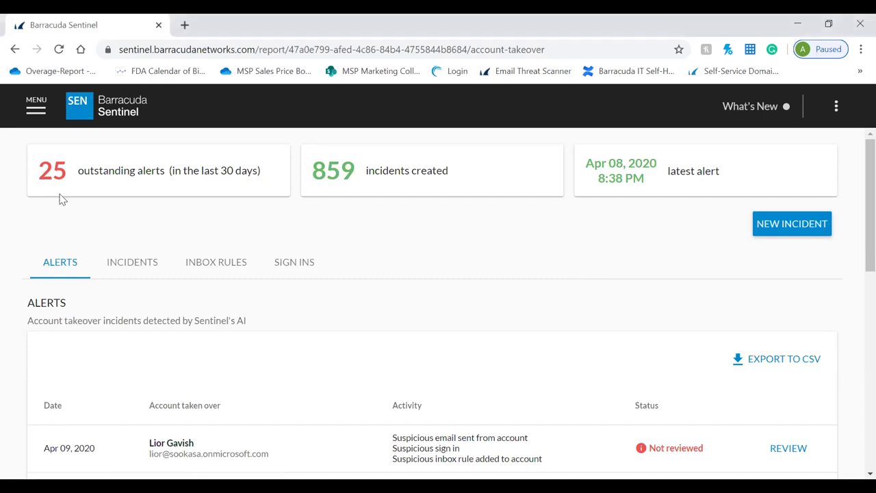
Step: Reload the Barracuda Sentinel main dashboard from the address bar's Sentinel suggestion
{"action": "left_click", "coordinate": [56, 70]}
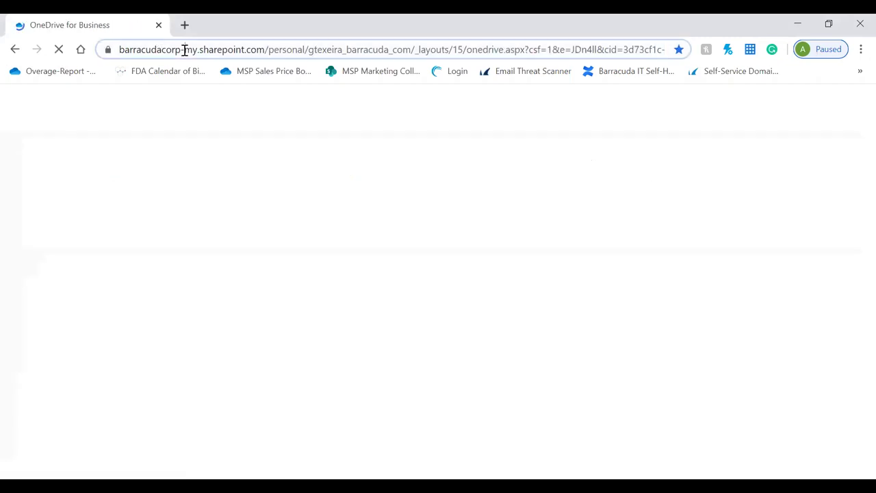
{"action": "left_click", "coordinate": [182, 48]}
{"action": "type", "text": "s"}
{"action": "key", "text": "Down"}
{"action": "key", "text": "Down"}
{"action": "key", "text": "Down"}
{"action": "key", "text": "Return"}
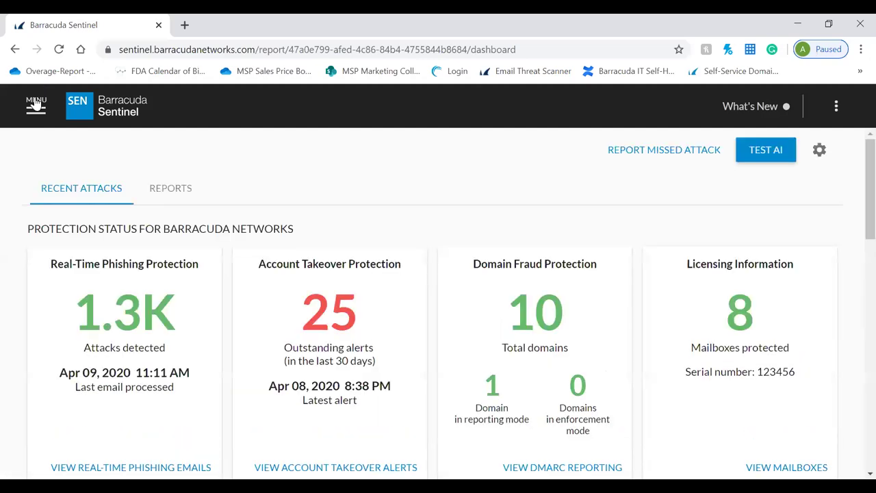
Step: Scroll down to the Spear Phishing Attacks table listing the Apr 08, 2020 emails moved to Junk
{"action": "scroll", "coordinate": [82, 195], "scroll_direction": "down", "scroll_amount": 5}
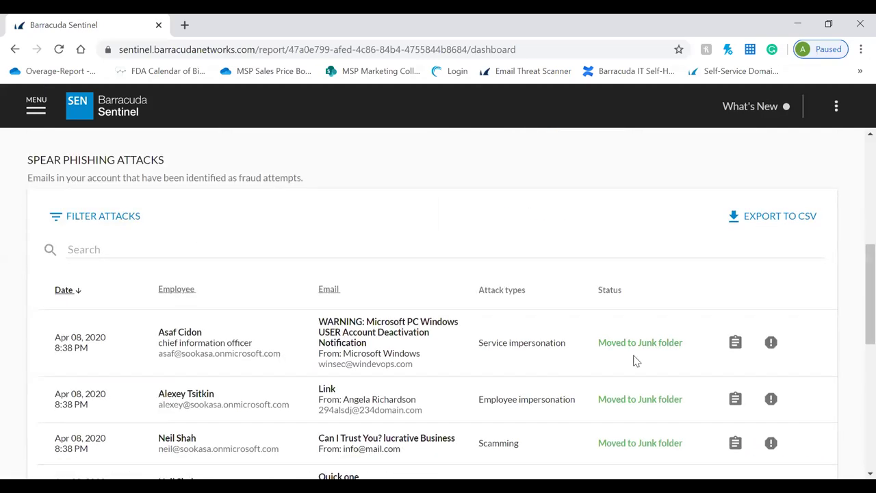